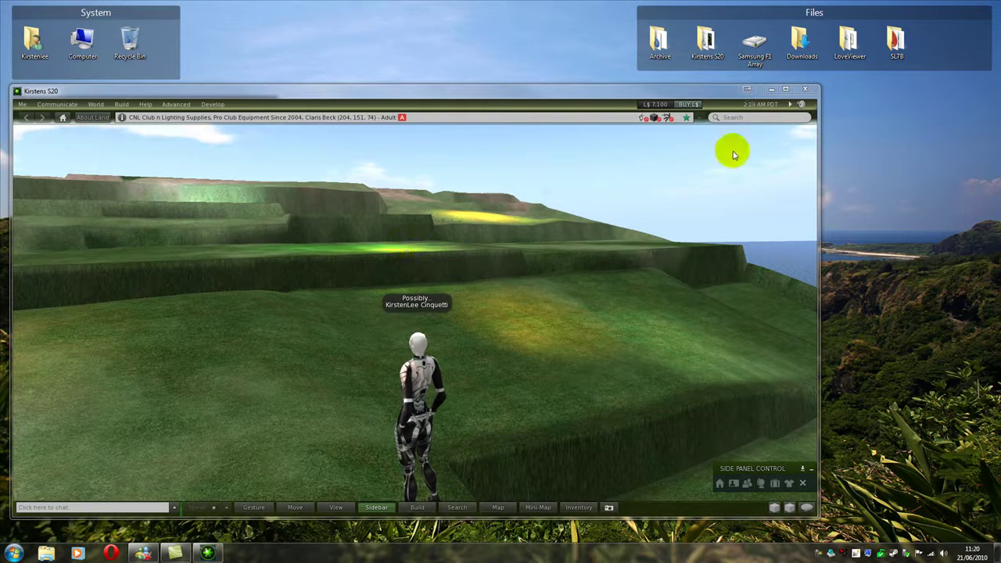
# Choose Exit Kirstens S20 from the Me menu to log out and close the viewer
pyautogui.press('Up')
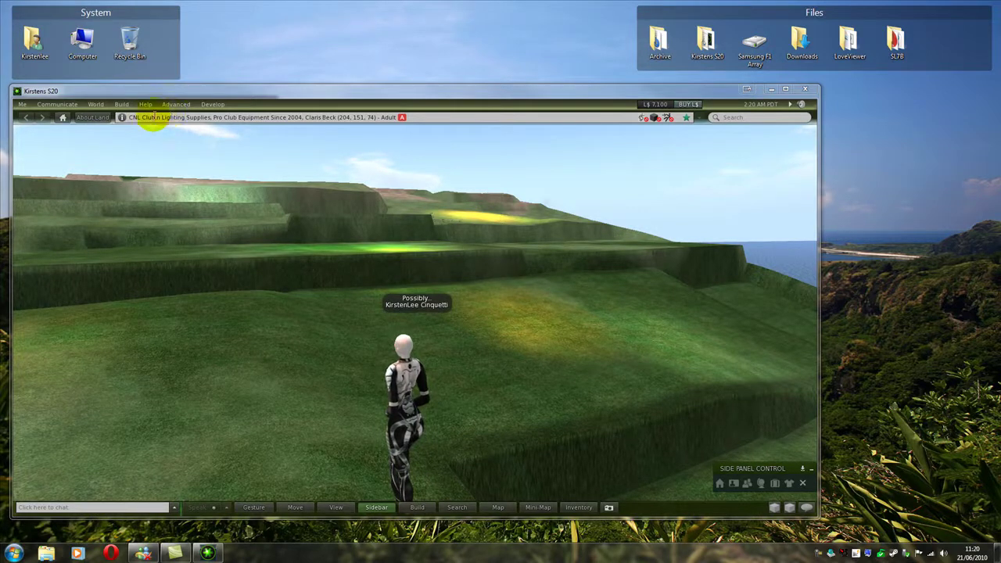
pyautogui.click(21, 103)
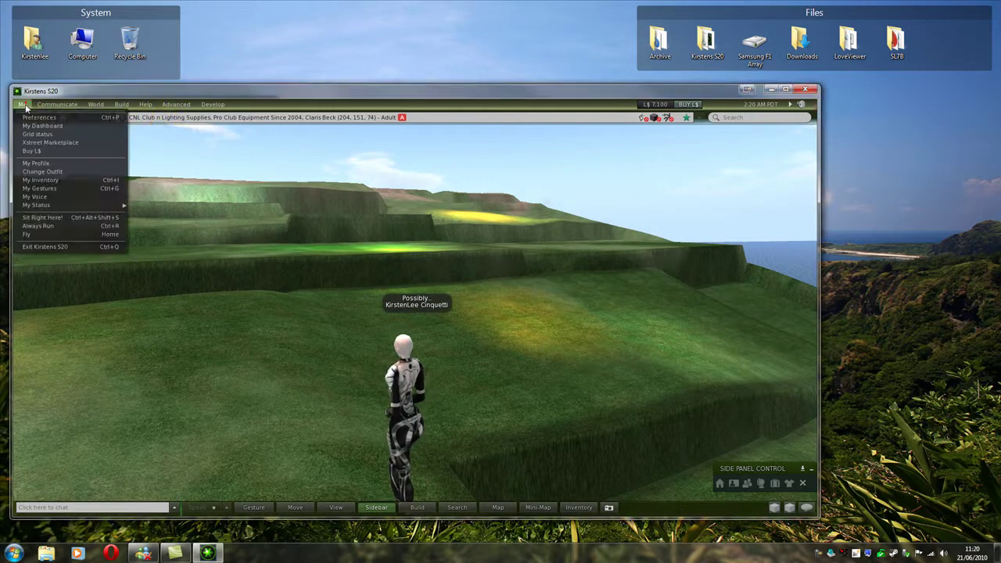
pyautogui.click(70, 247)
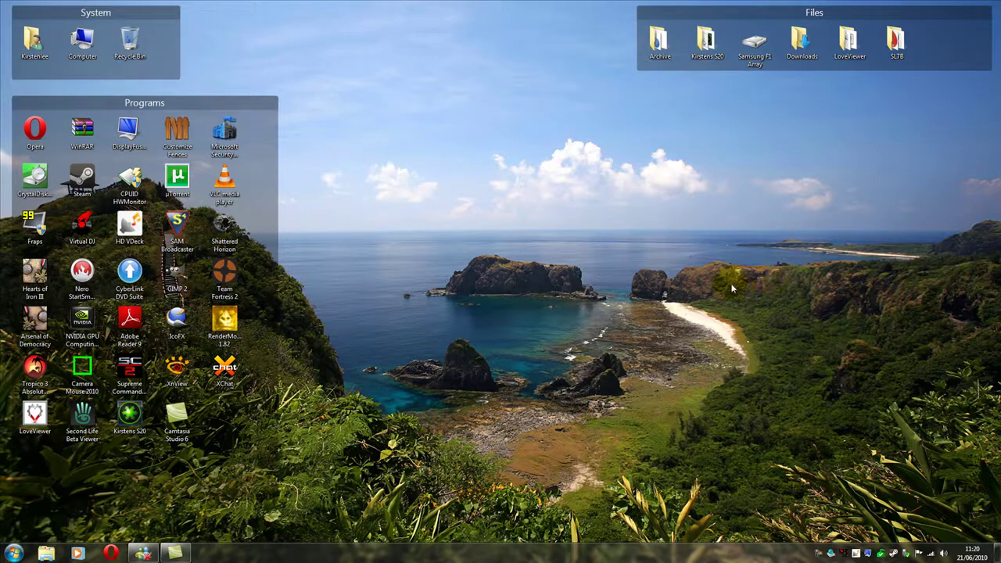
# Open the user's home folder from the System fence on the desktop
pyautogui.click(29, 41)
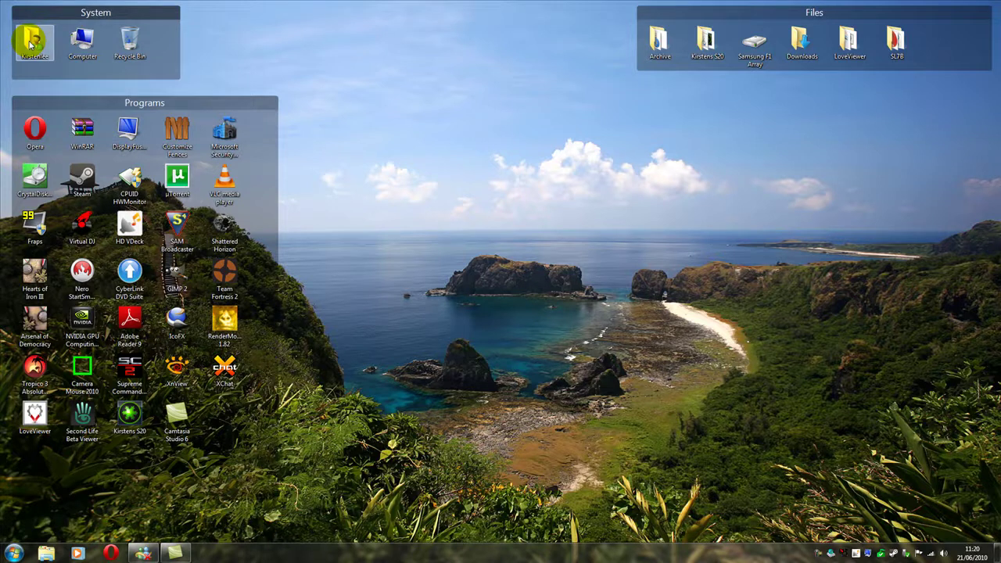
pyautogui.doubleClick(30, 44)
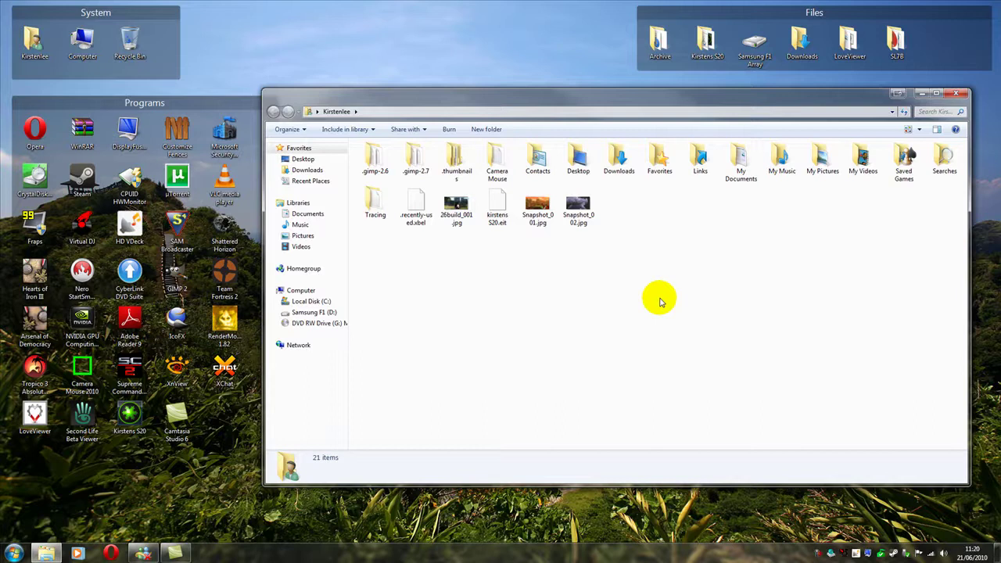
# Turn on 'Show hidden files, folders, and drives' in Folder Options and apply it
pyautogui.press('alt')
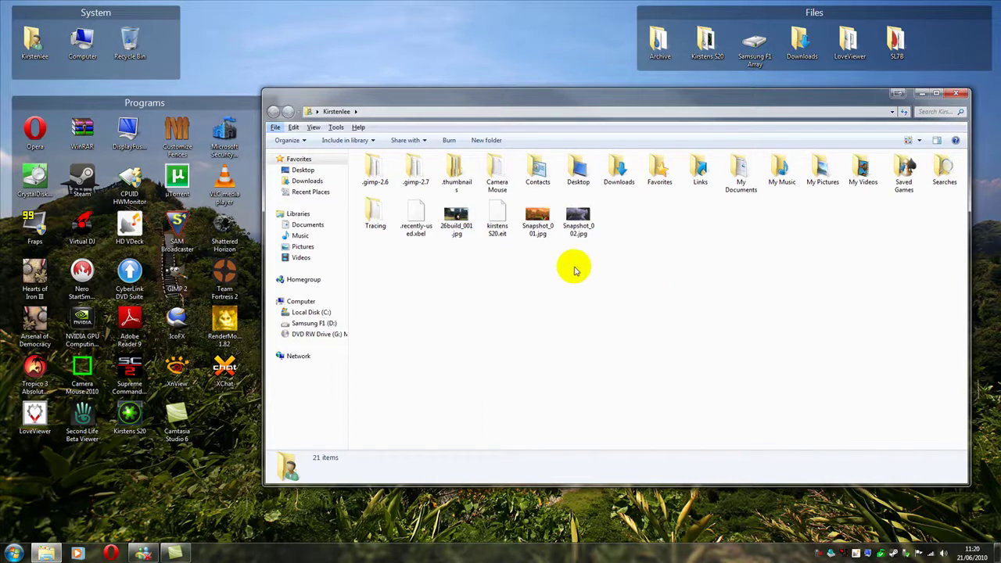
pyautogui.click(336, 130)
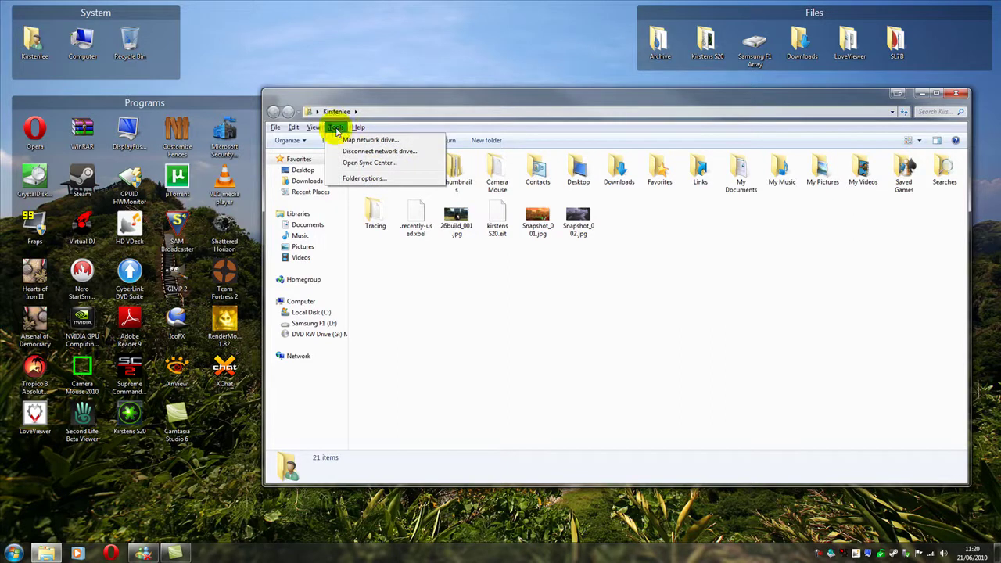
pyautogui.click(359, 177)
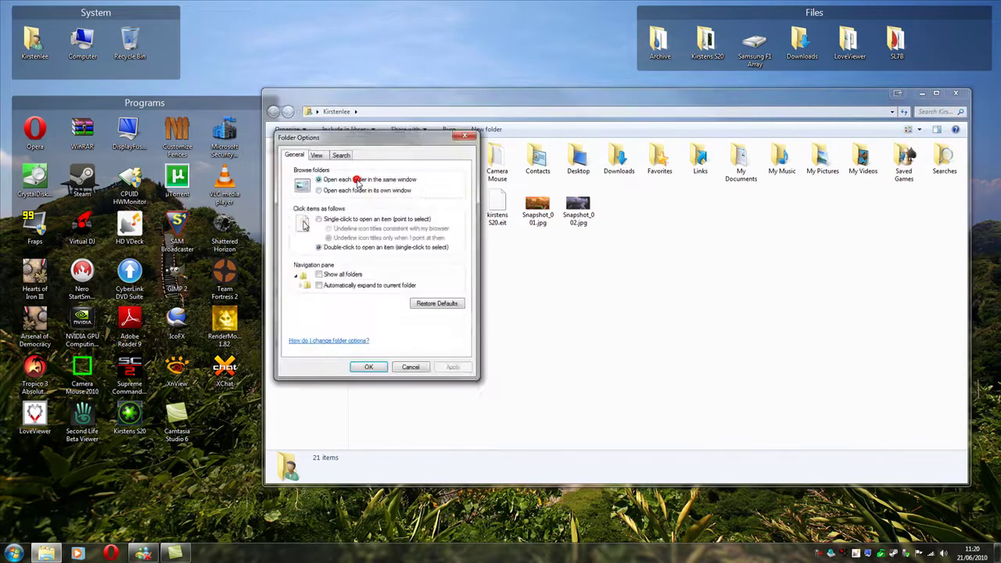
pyautogui.moveTo(388, 136); pyautogui.dragTo(740, 188)
pyautogui.click(670, 206)
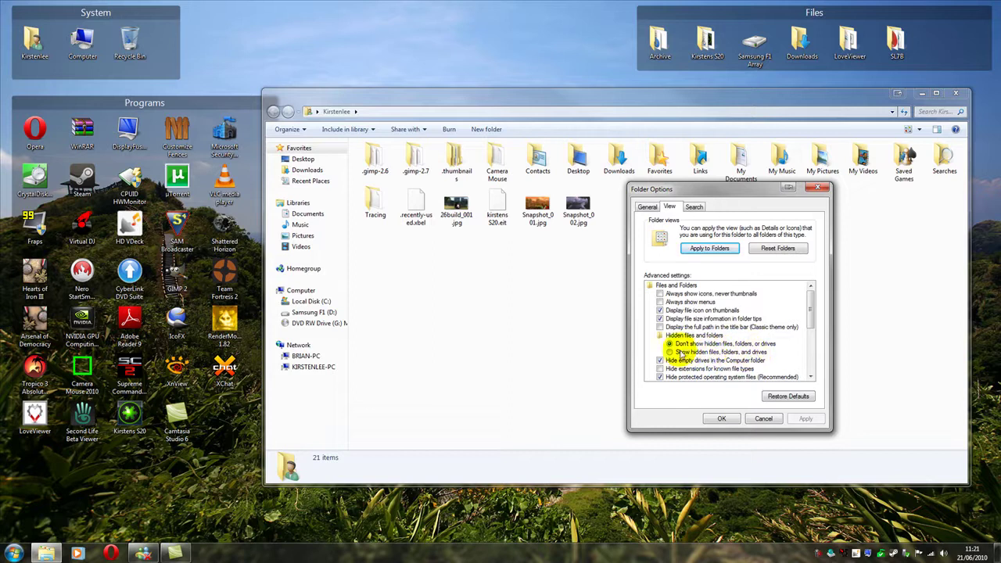
pyautogui.click(669, 352)
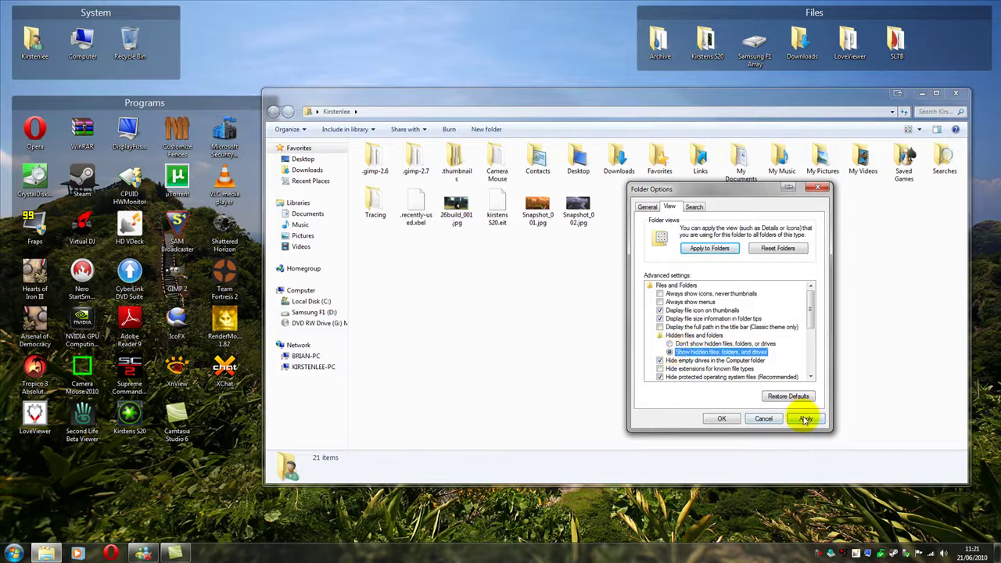
pyautogui.click(805, 419)
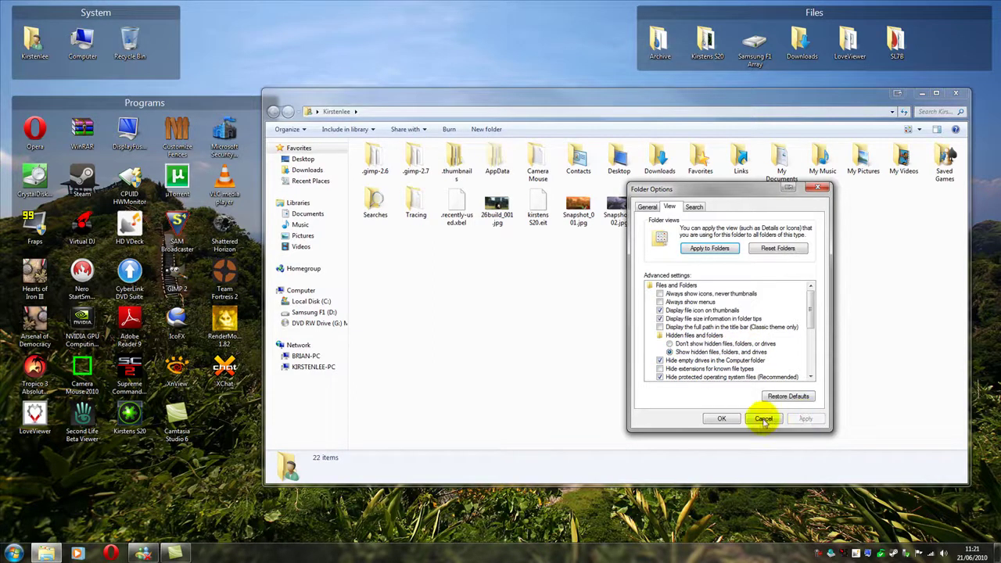
pyautogui.click(720, 419)
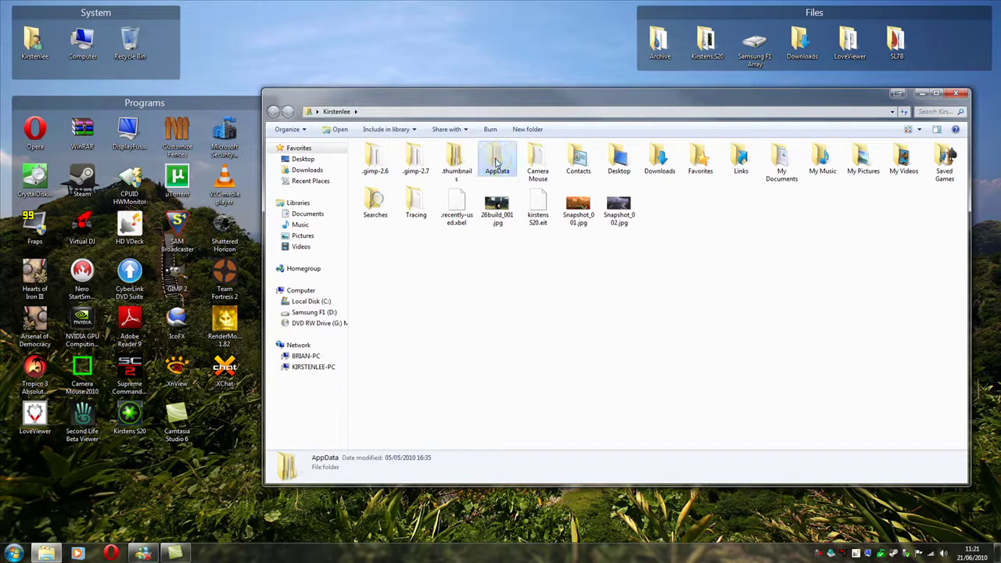
# Go into the AppData folder, then into its Local subfolder
pyautogui.doubleClick(496, 163)
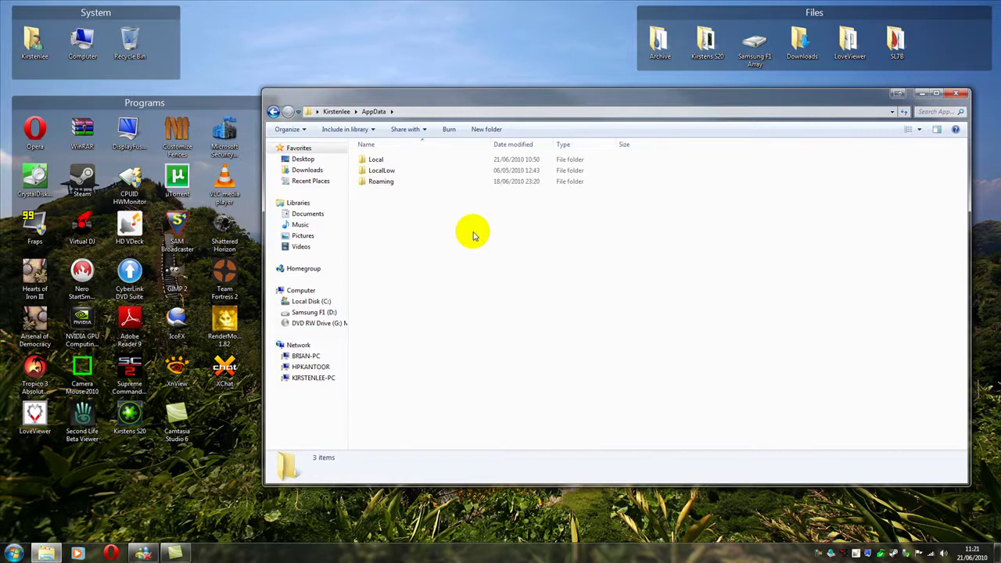
pyautogui.doubleClick(379, 161)
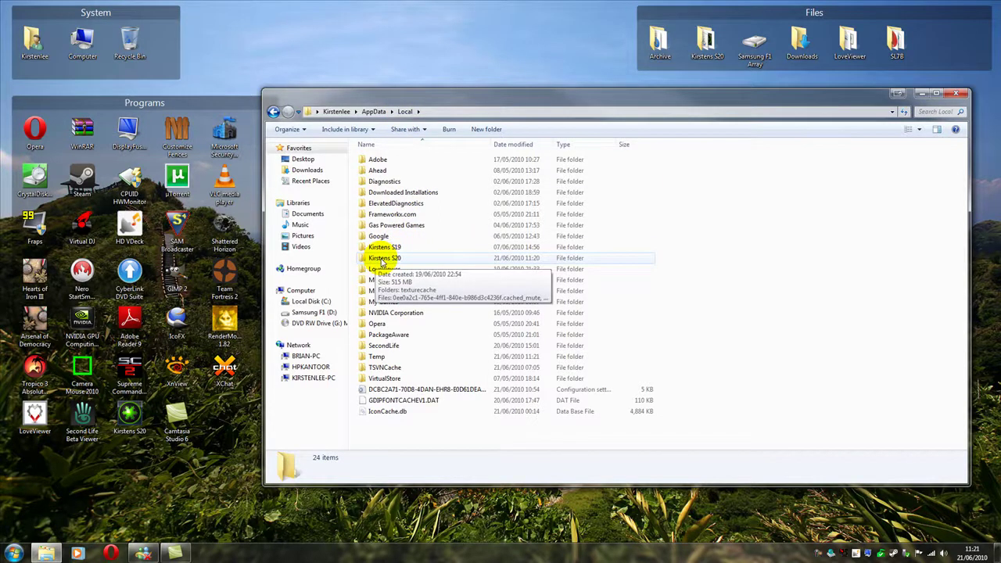
# Delete the 515 MB Kirstens S20 cache folder from AppData\Local and confirm
pyautogui.rightClick(382, 262)
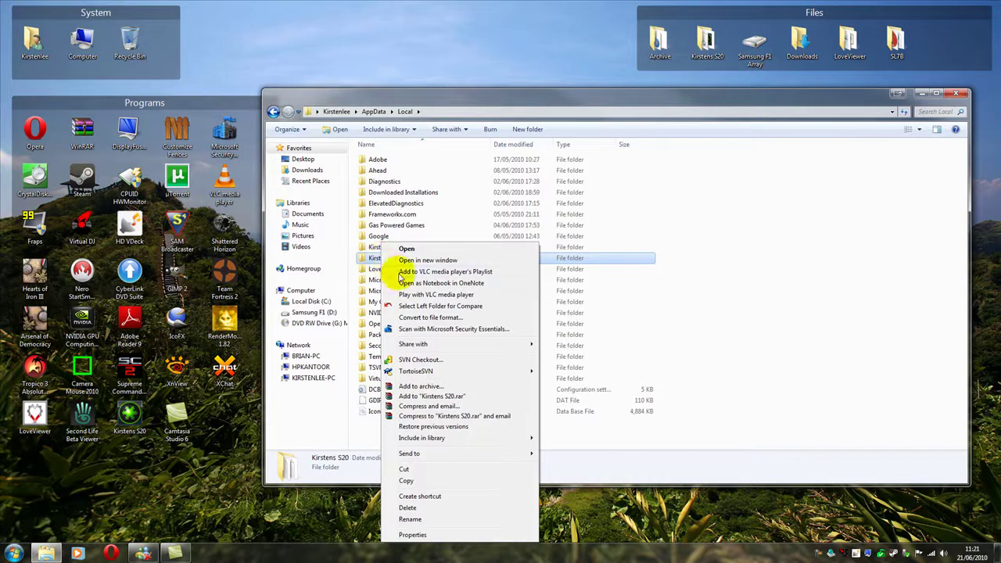
pyautogui.click(419, 516)
pyautogui.click(534, 321)
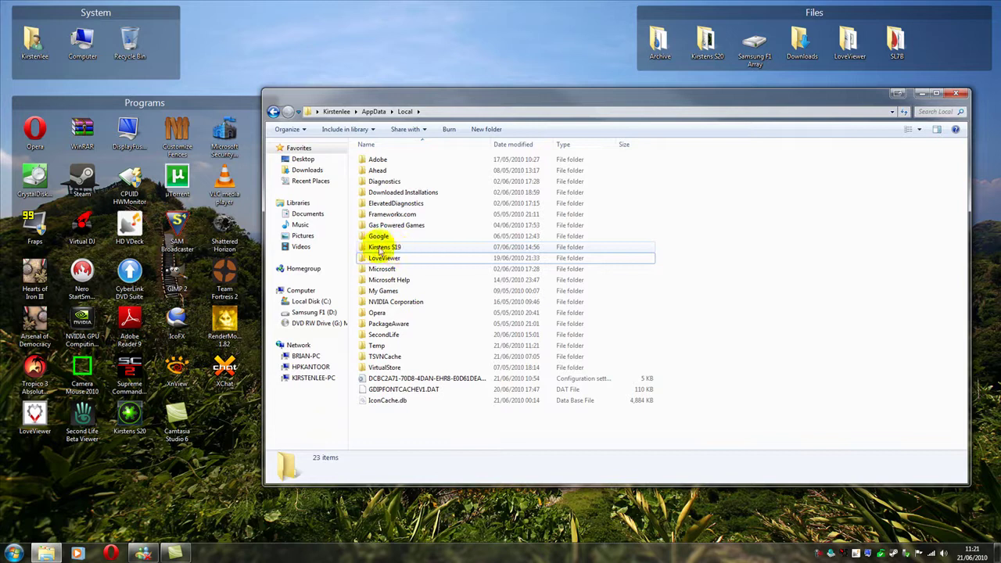
pyautogui.moveTo(389, 251)
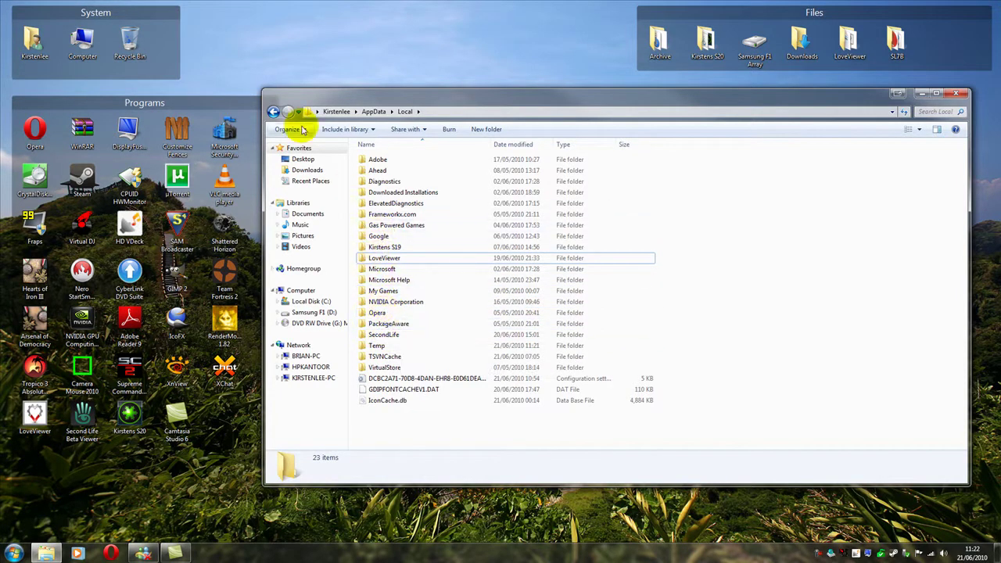
# Browse to AppData\Roaming\Kirstens S20, briefly checking its logs folder
pyautogui.click(274, 113)
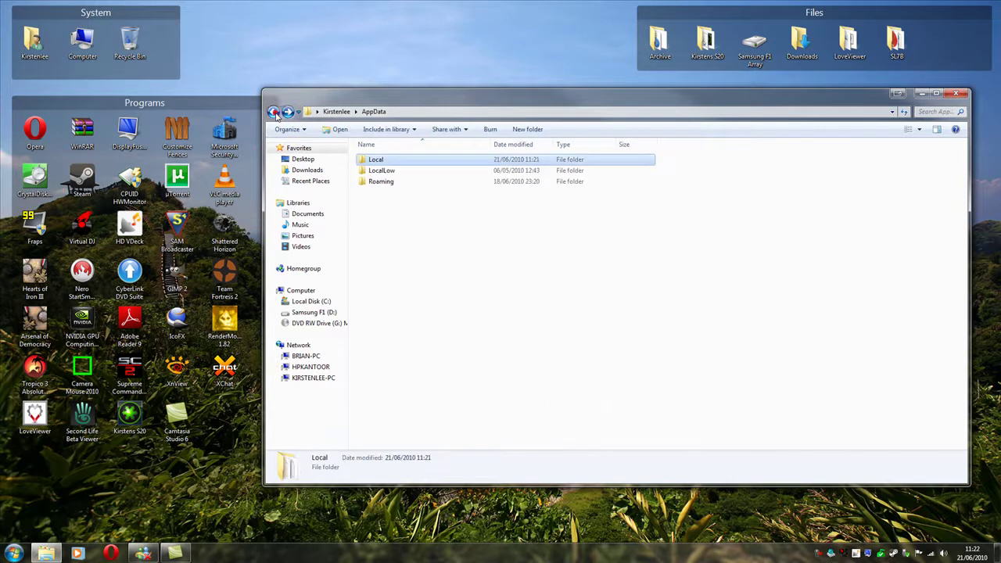
pyautogui.doubleClick(367, 182)
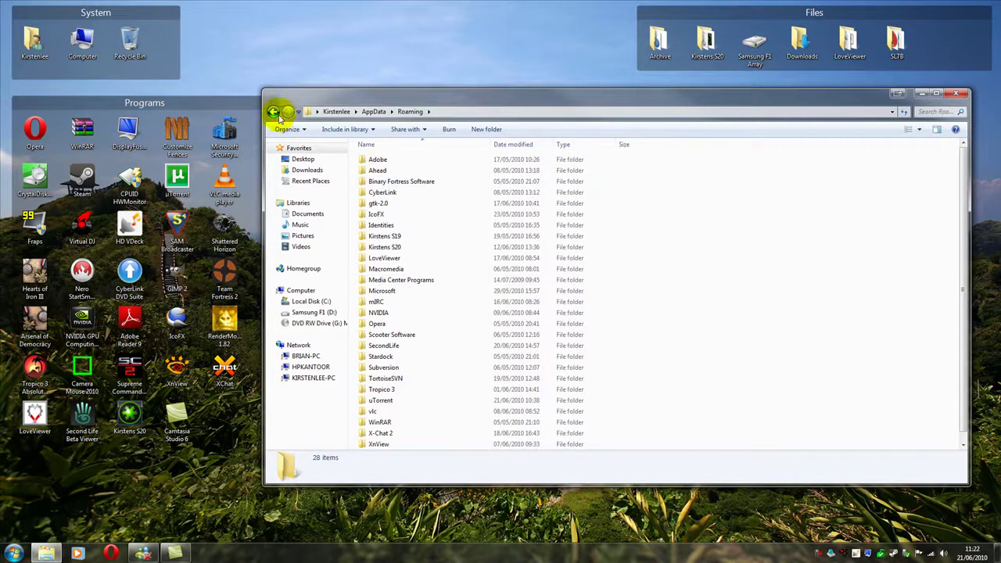
pyautogui.click(274, 112)
pyautogui.doubleClick(383, 183)
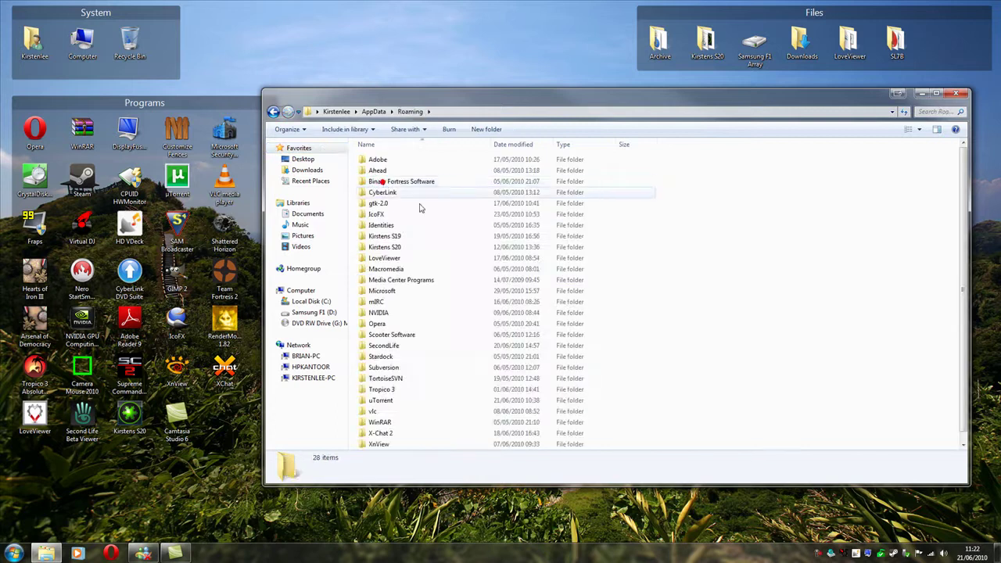
pyautogui.doubleClick(394, 248)
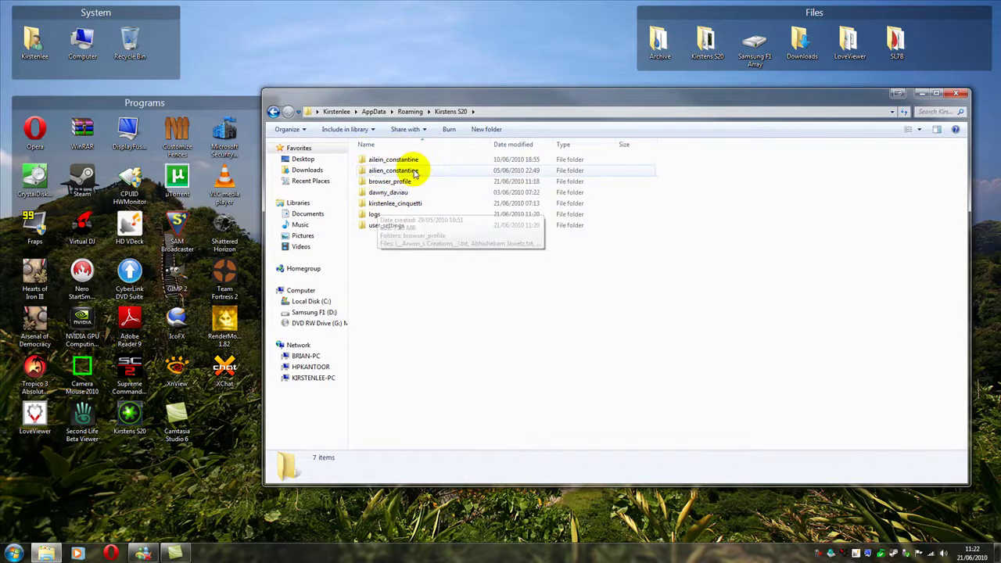
pyautogui.doubleClick(373, 213)
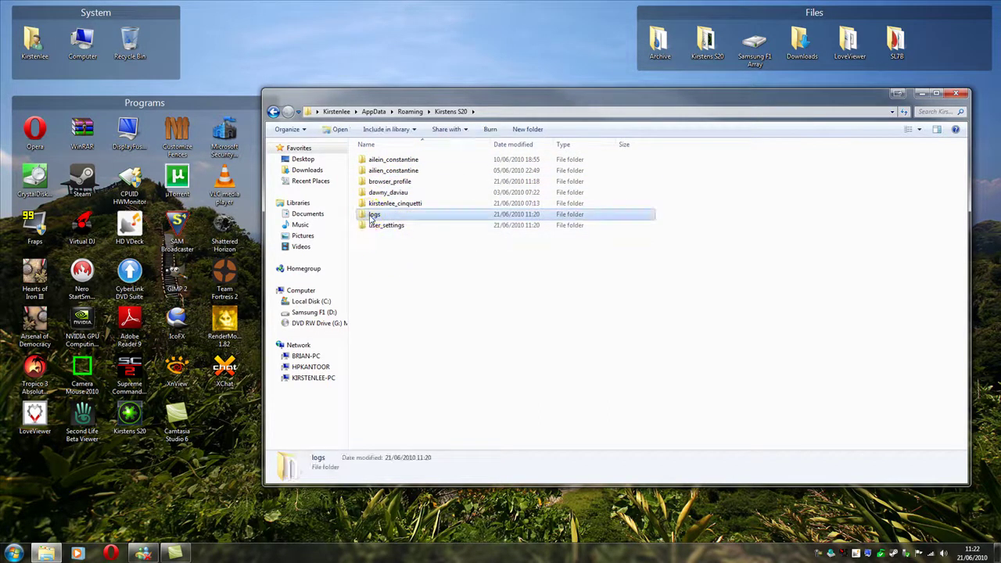
pyautogui.click(273, 111)
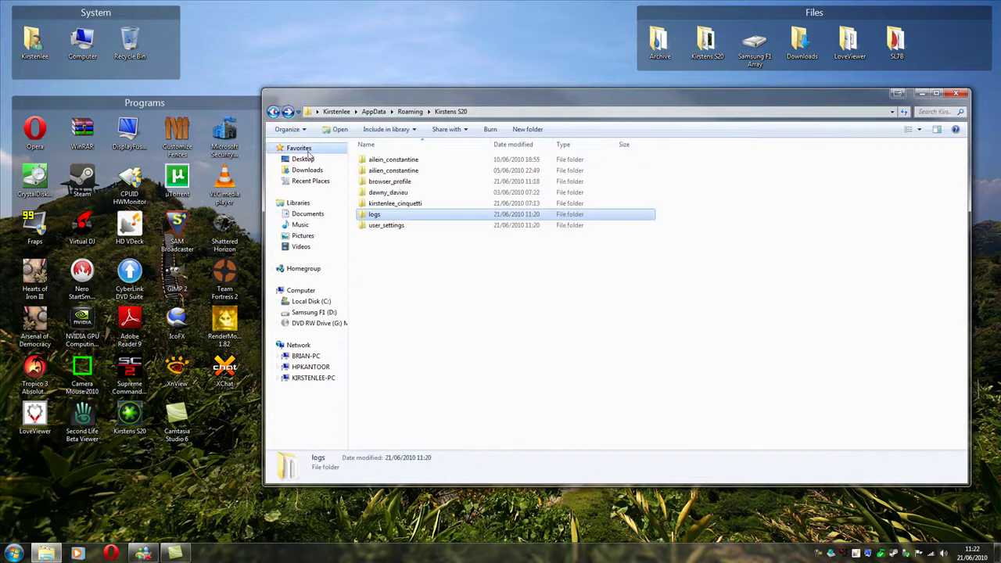
# Permanently delete the user_settings folder from Roaming\Kirstens S20
pyautogui.click(391, 226)
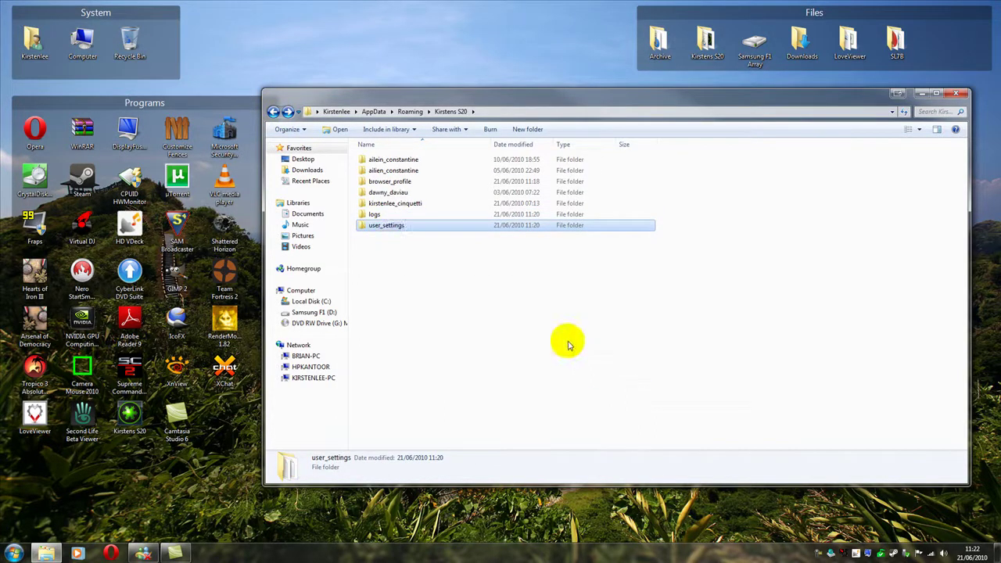
pyautogui.rightClick(380, 230)
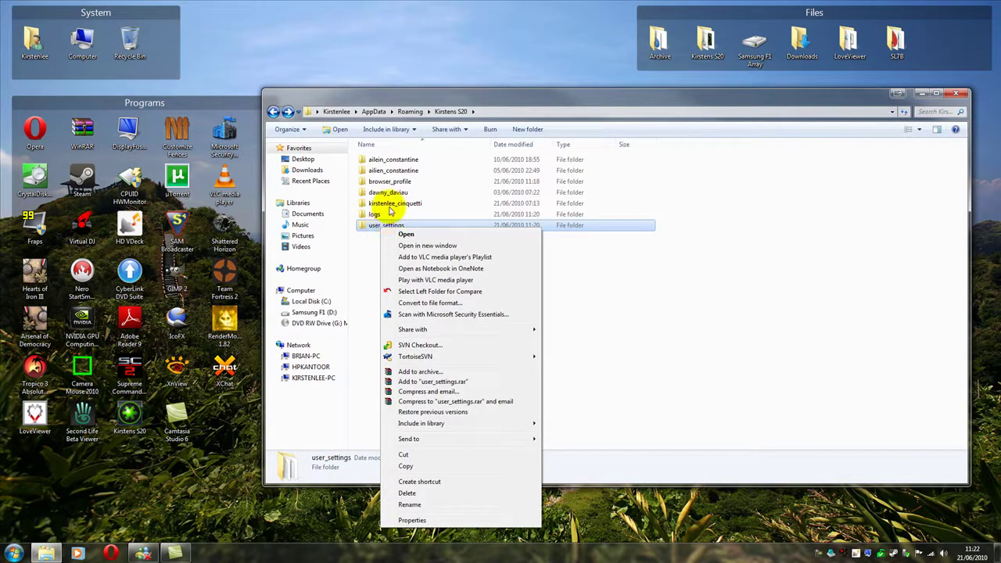
pyautogui.click(395, 203)
pyautogui.doubleClick(394, 203)
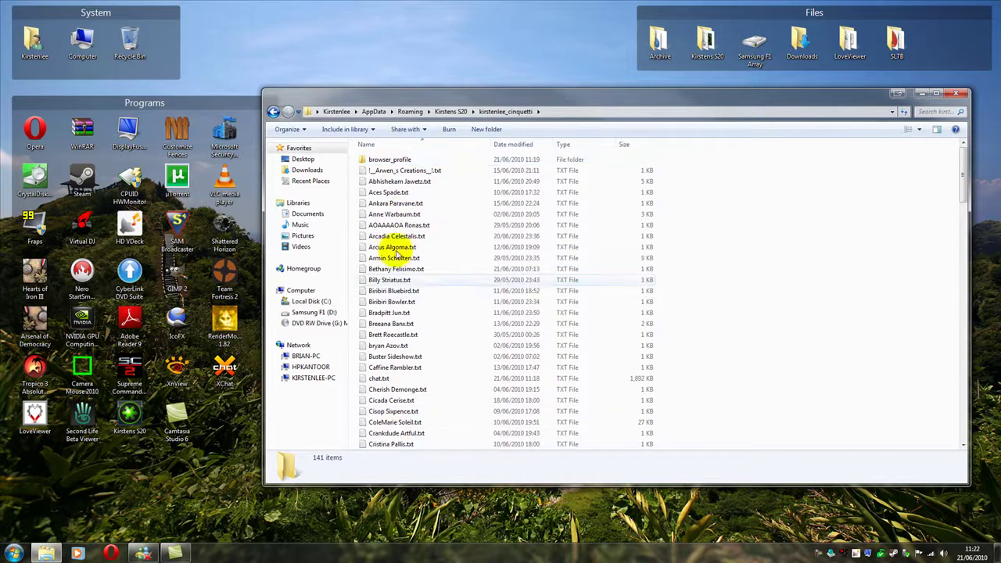
pyautogui.click(273, 111)
pyautogui.rightClick(380, 225)
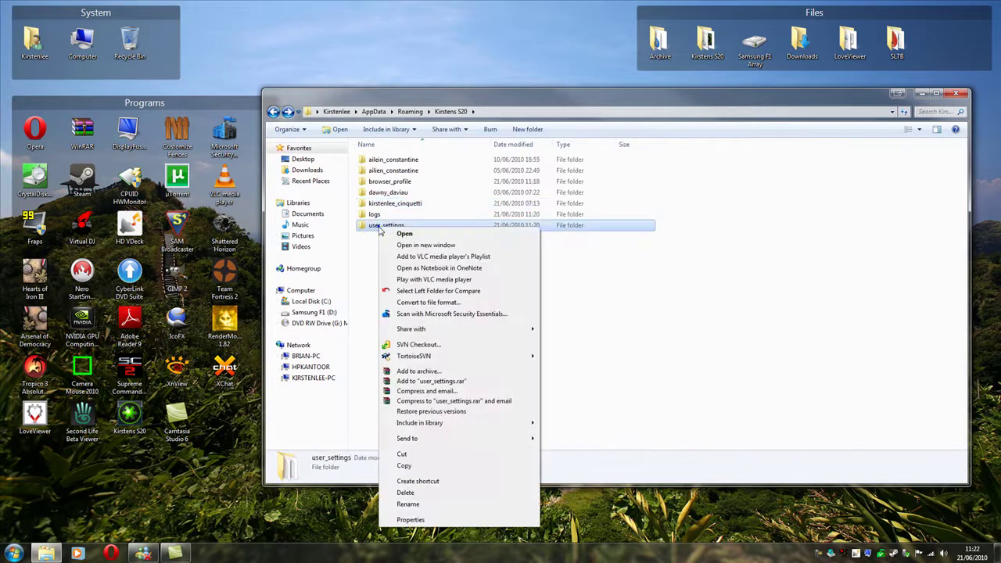
pyautogui.click(406, 493)
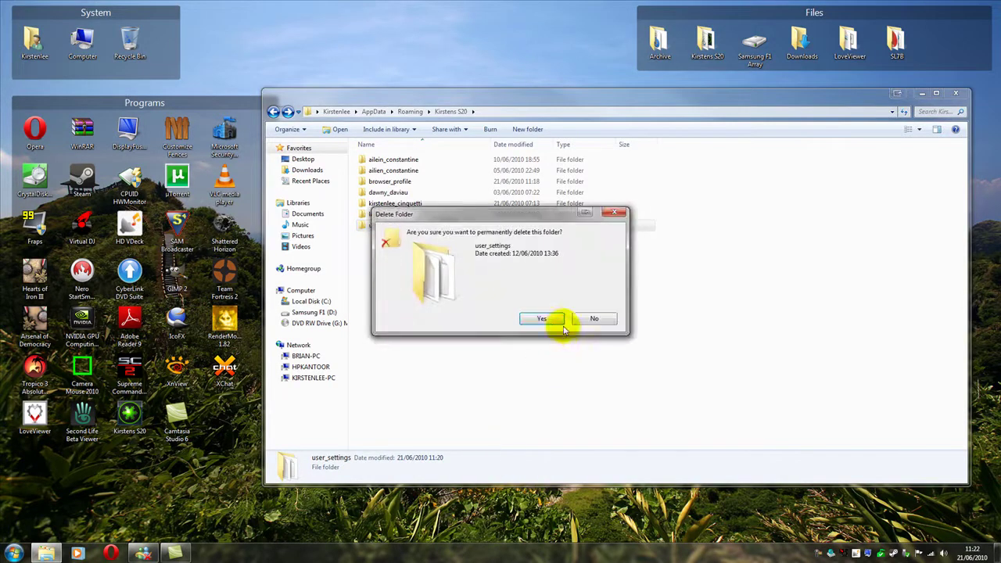
pyautogui.click(543, 319)
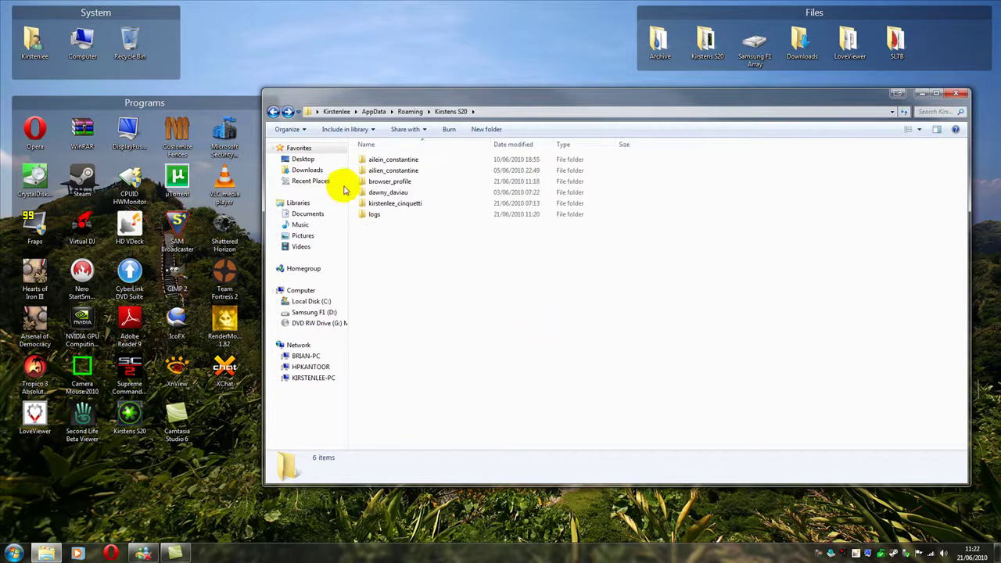
# Go back up three folder levels to the Kirstenlee home folder
pyautogui.click(272, 111)
pyautogui.click(272, 111)
pyautogui.click(273, 112)
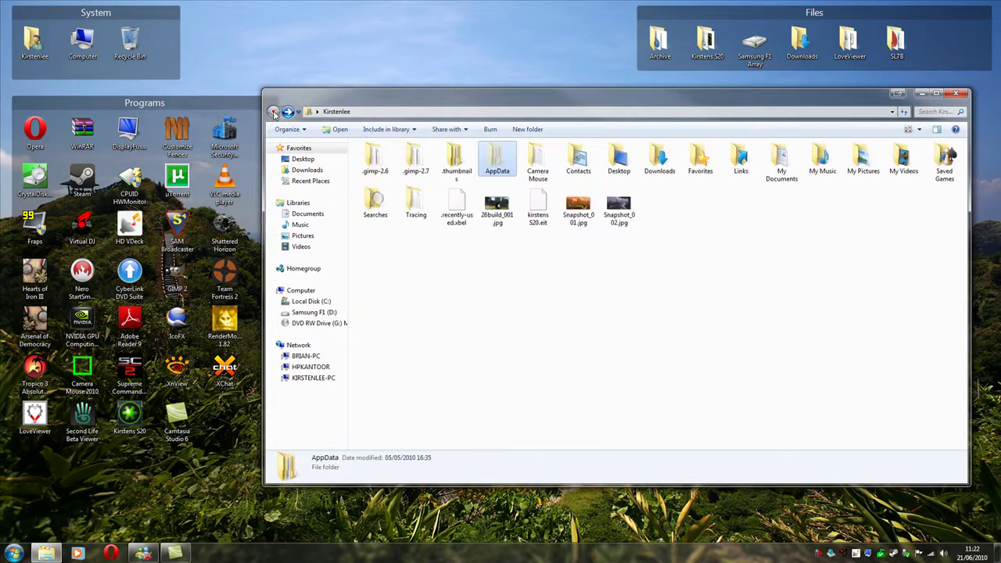
# Close the Explorer window showing the Kirstenlee home folder
pyautogui.click(950, 93)
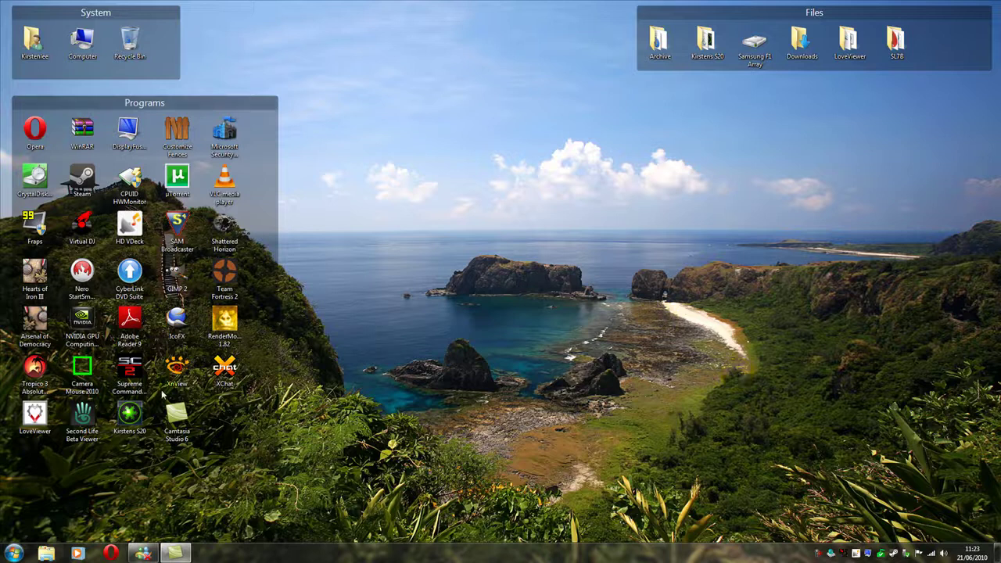
# Launch Kirstens S20, centre its window, and log in with the account username and password
pyautogui.doubleClick(130, 414)
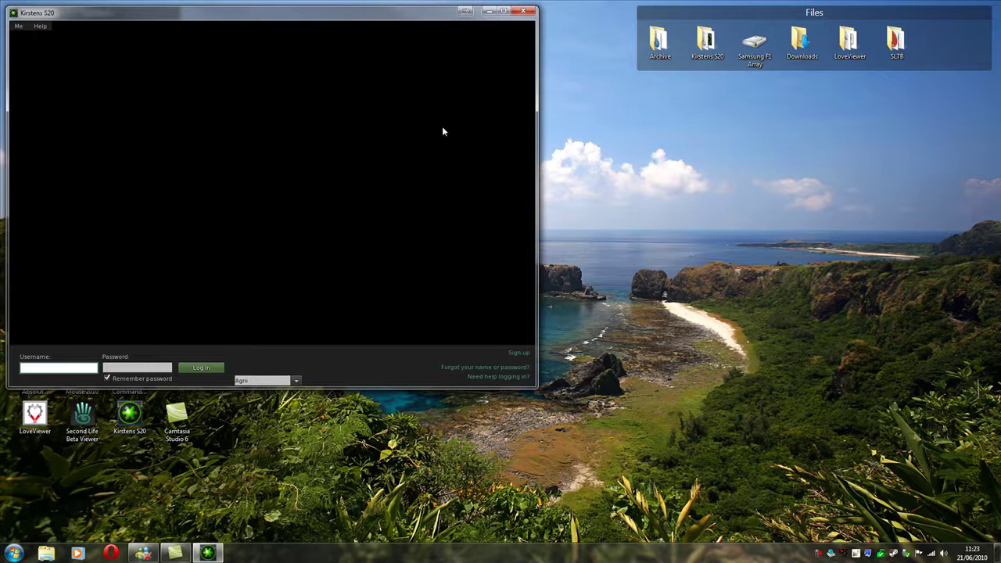
pyautogui.moveTo(315, 12); pyautogui.dragTo(463, 94)
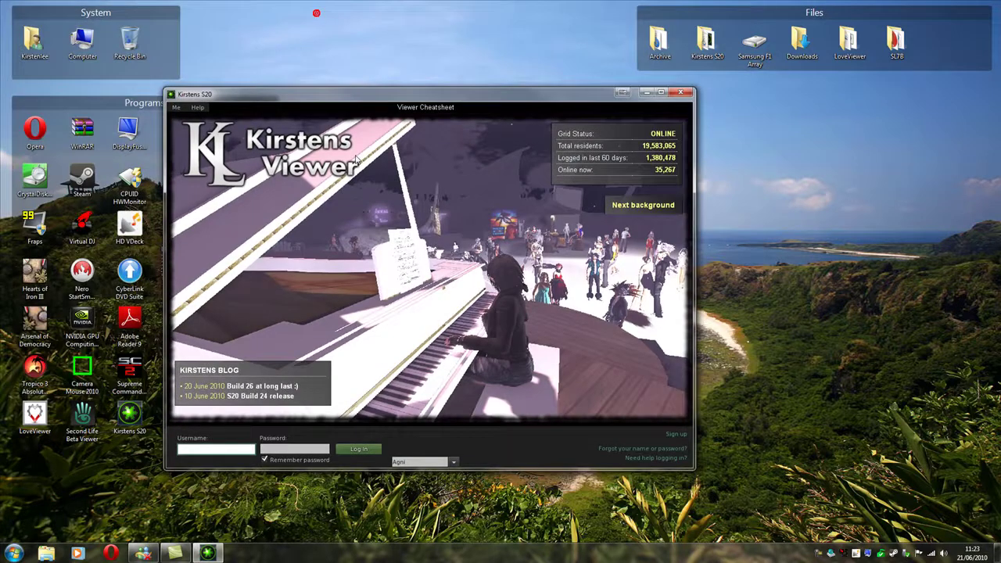
pyautogui.click(219, 448)
pyautogui.write('kirstenlee')
pyautogui.press('BackSpace')
pyautogui.press('BackSpace')
pyautogui.press('BackSpace')
pyautogui.press('BackSpace')
pyautogui.write('stenlee cinquetti')
pyautogui.press('Tab')
pyautogui.write('•••••••••')
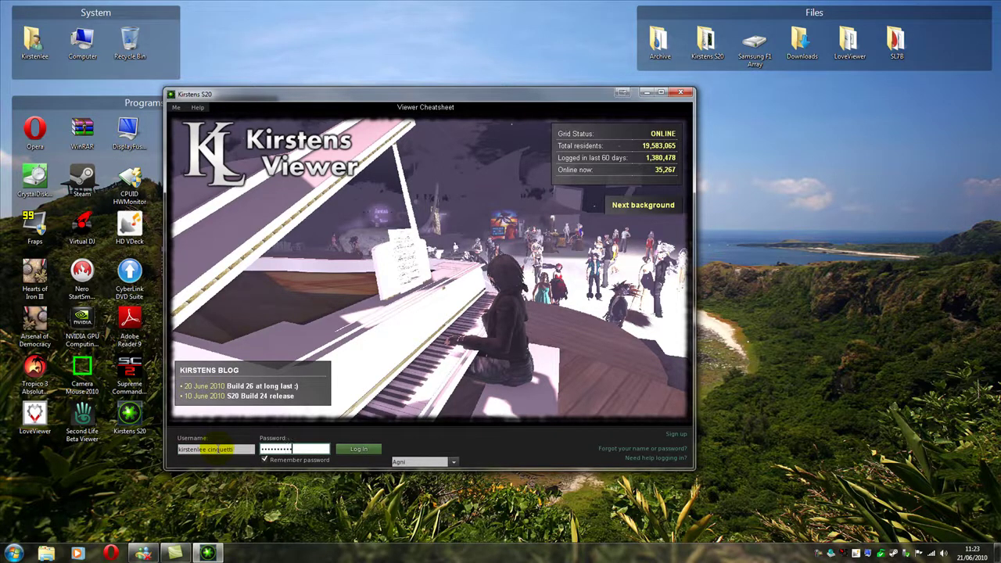
pyautogui.click(358, 449)
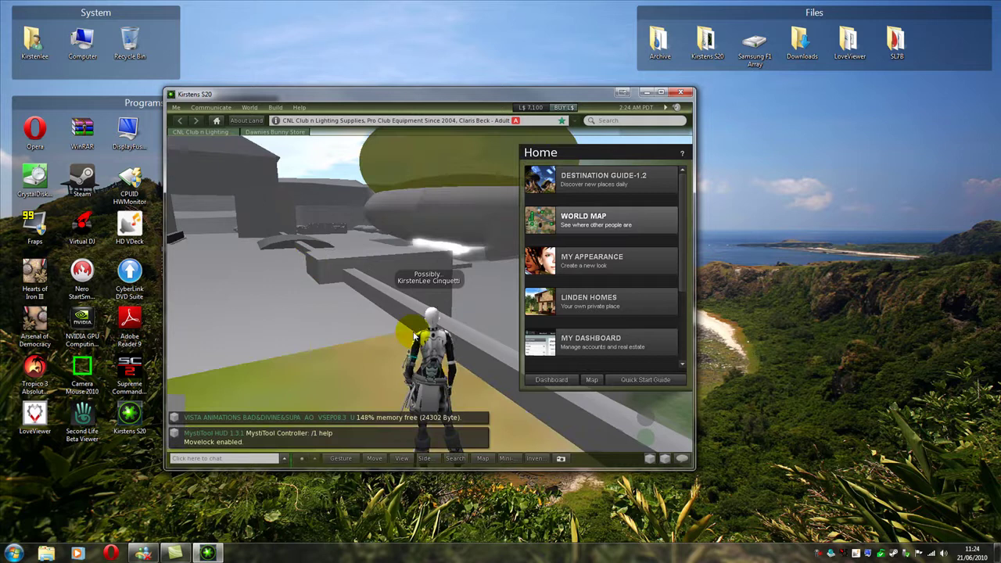
# Set the Preferences content rating to General, Moderate, Adult, review Graphics, Advanced and Setup, then cancel
pyautogui.click(176, 107)
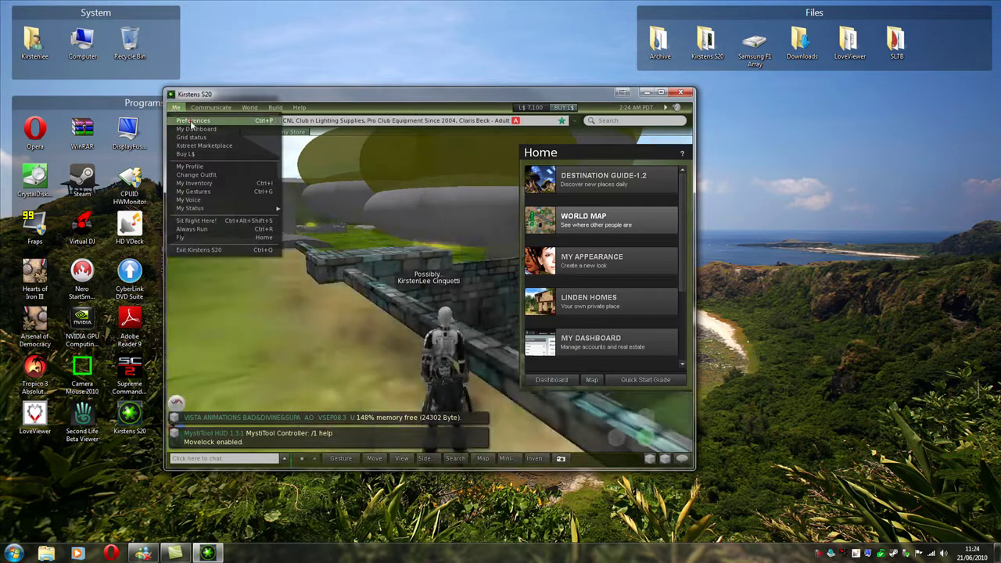
pyautogui.click(191, 121)
pyautogui.click(445, 233)
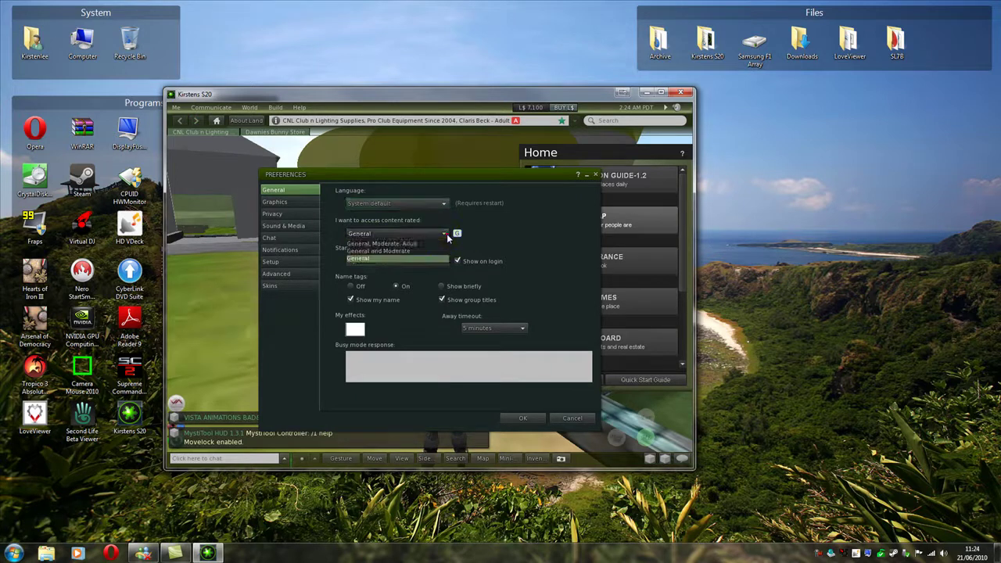
pyautogui.click(434, 243)
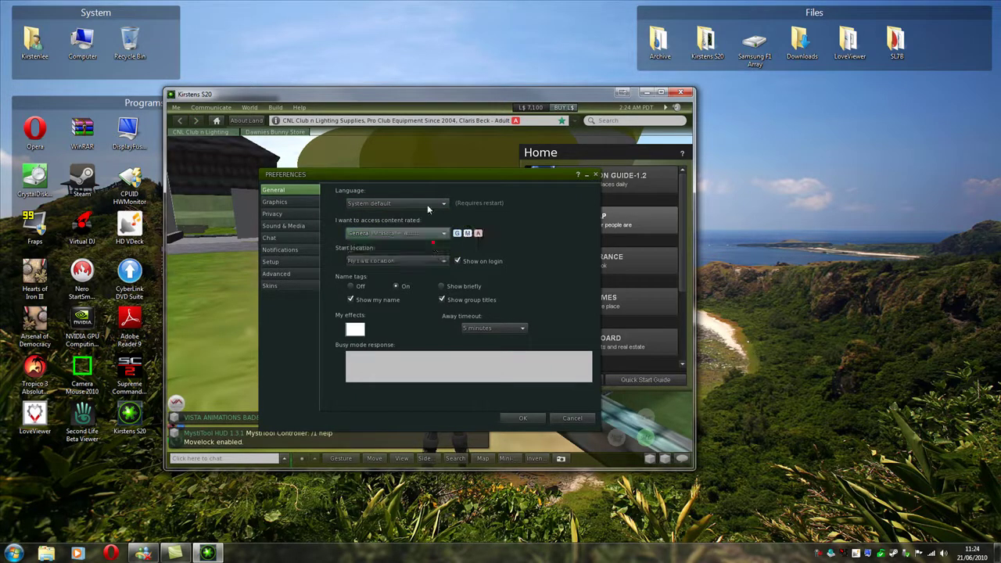
pyautogui.click(295, 202)
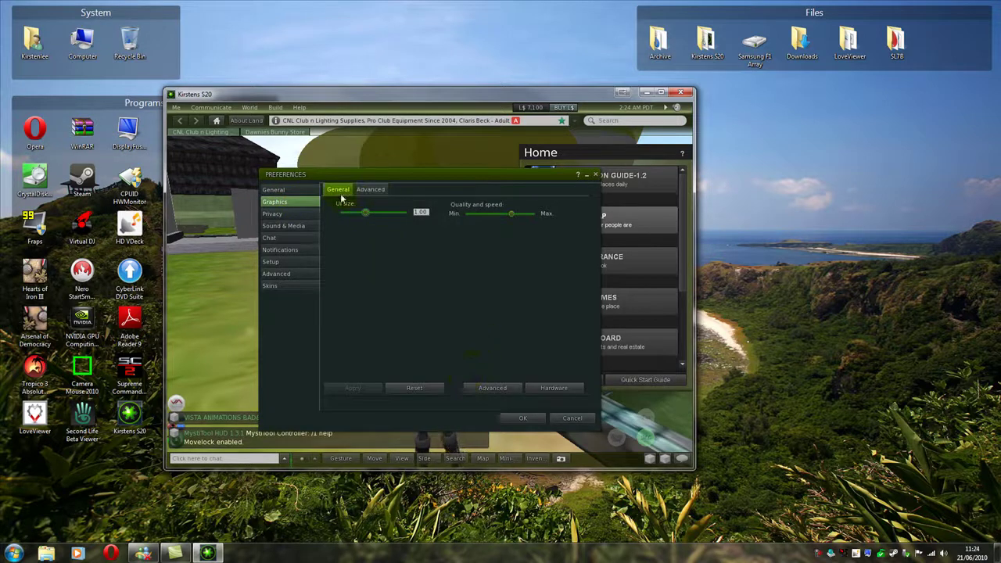
pyautogui.click(288, 275)
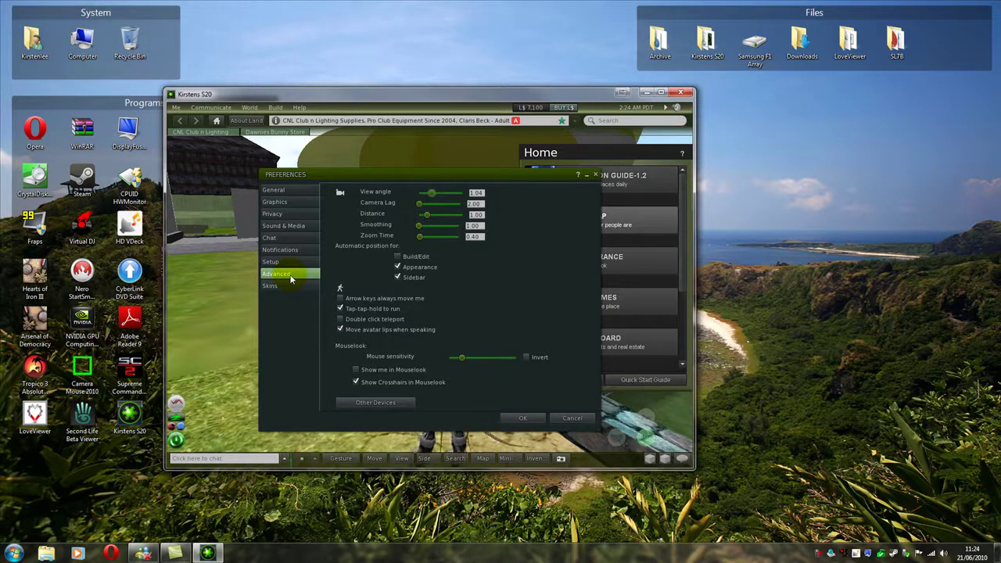
pyautogui.click(292, 264)
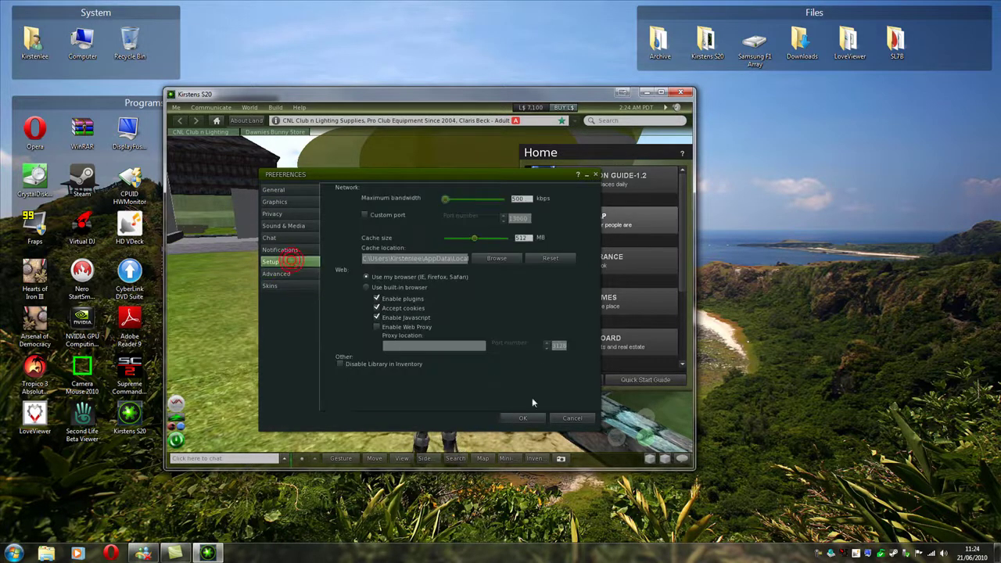
pyautogui.click(573, 417)
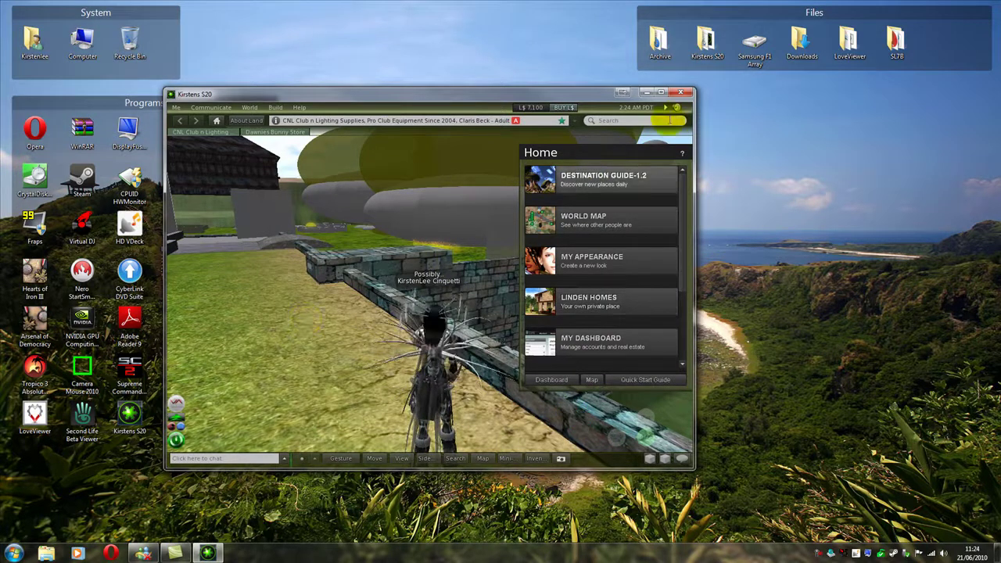
# Maximize the viewer and close the Home sidebar using the Side Panel Control
pyautogui.click(660, 92)
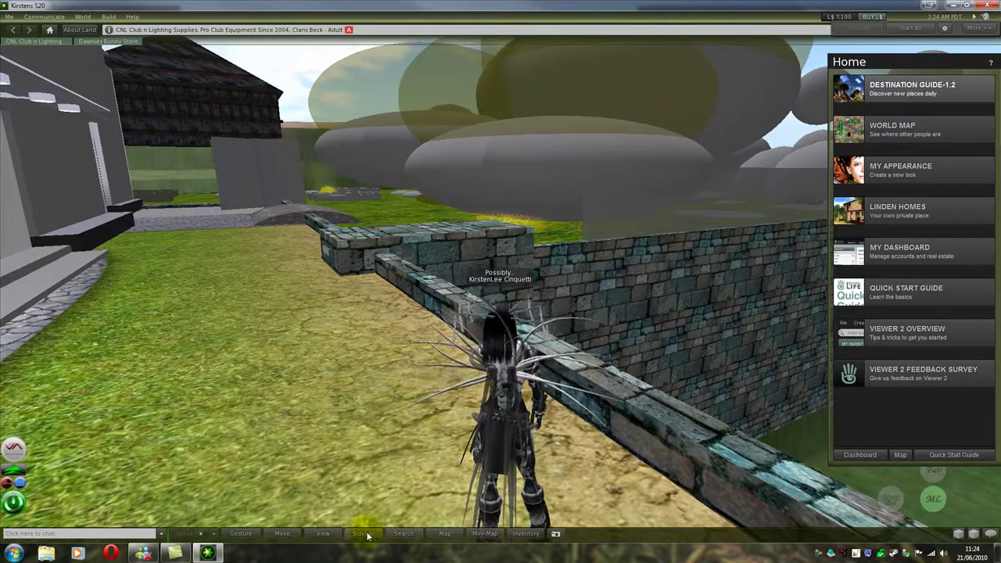
pyautogui.click(404, 534)
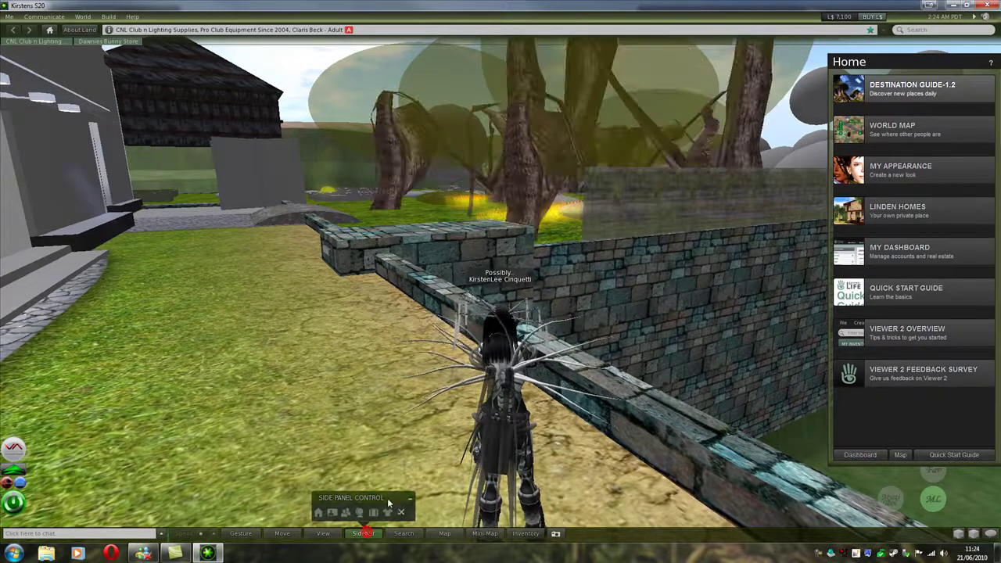
pyautogui.moveTo(403, 516); pyautogui.dragTo(791, 504)
pyautogui.click(789, 503)
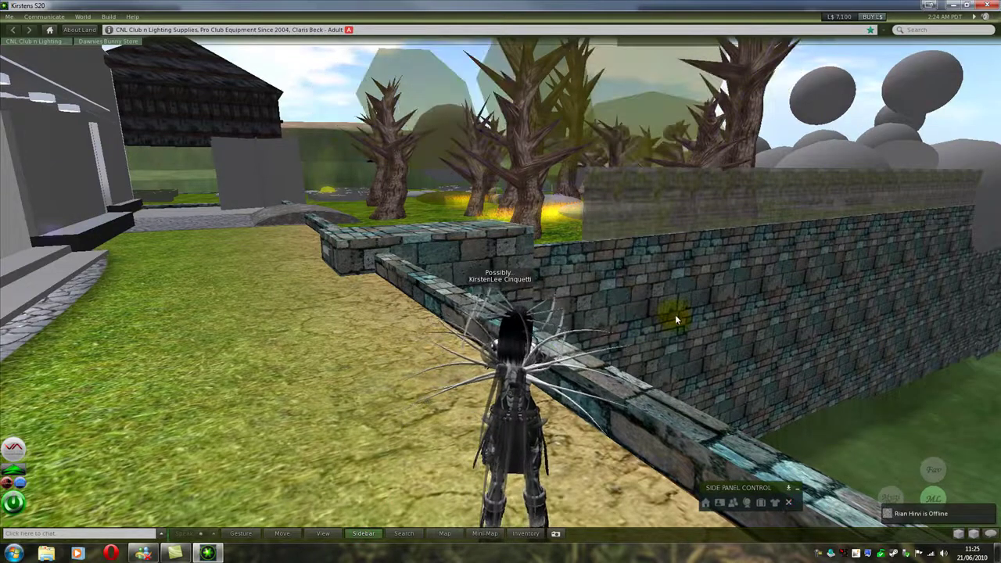
pyautogui.press('Right')
pyautogui.press('Right')
pyautogui.press('Right')
pyautogui.press('Right')
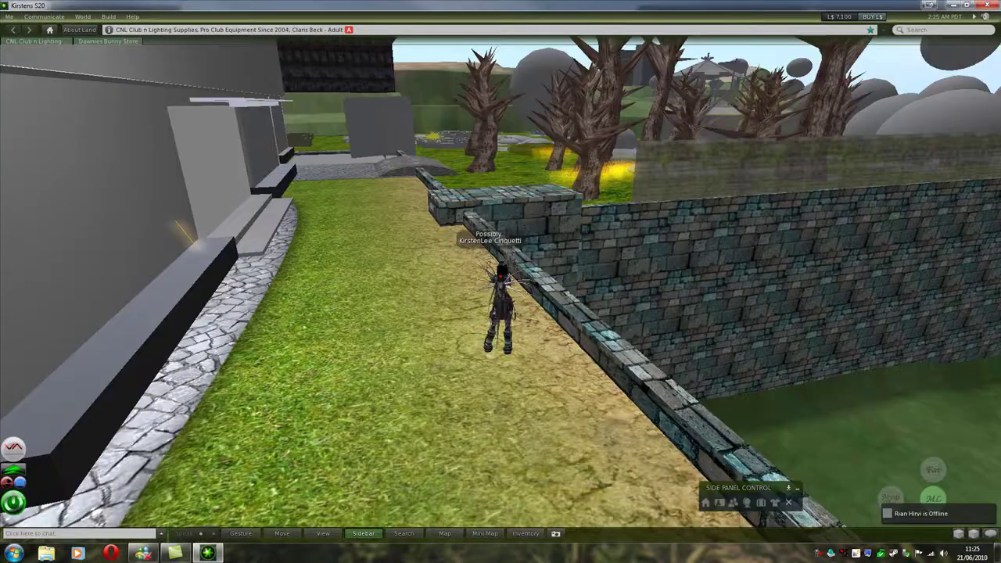
# Untick Show Favorites Bar to hide it, then bring up the Me menu
pyautogui.scroll(2, 245, 123)
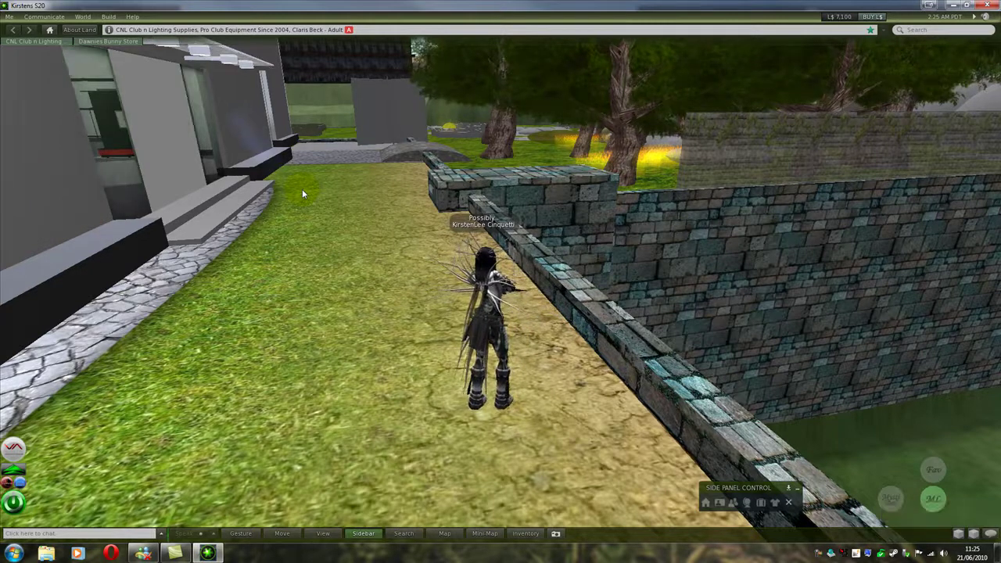
pyautogui.click(122, 303)
pyautogui.rightClick(228, 41)
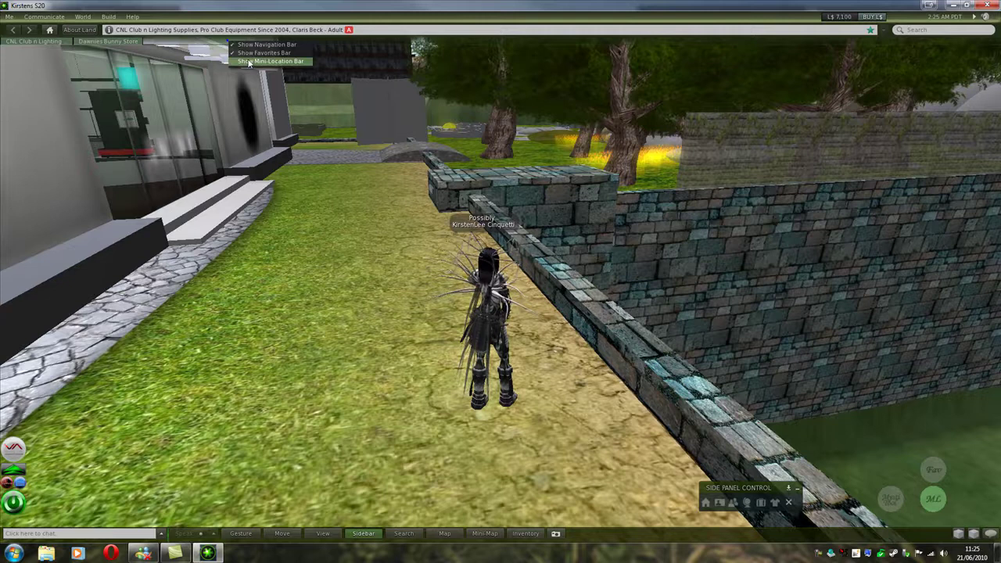
pyautogui.click(248, 53)
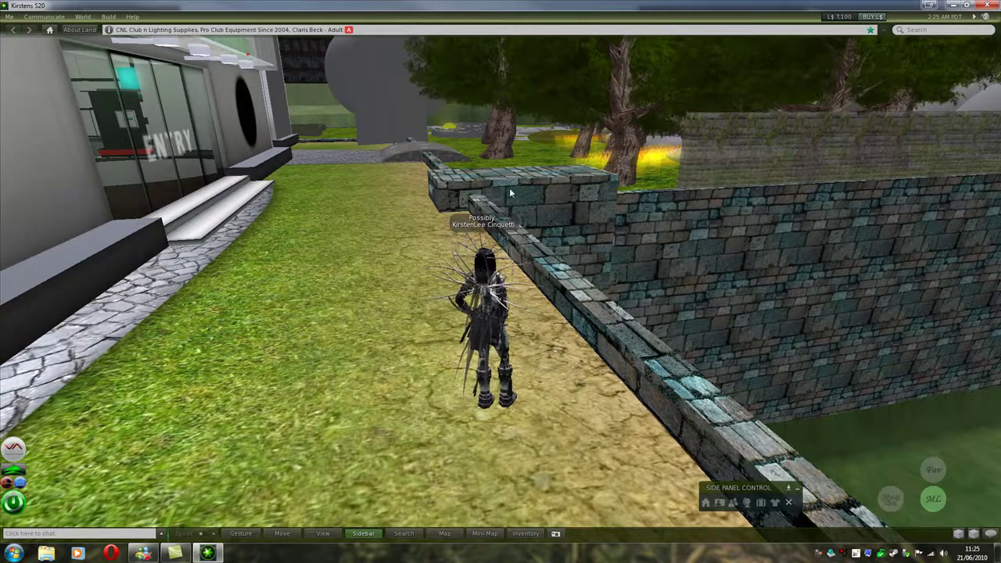
pyautogui.click(9, 16)
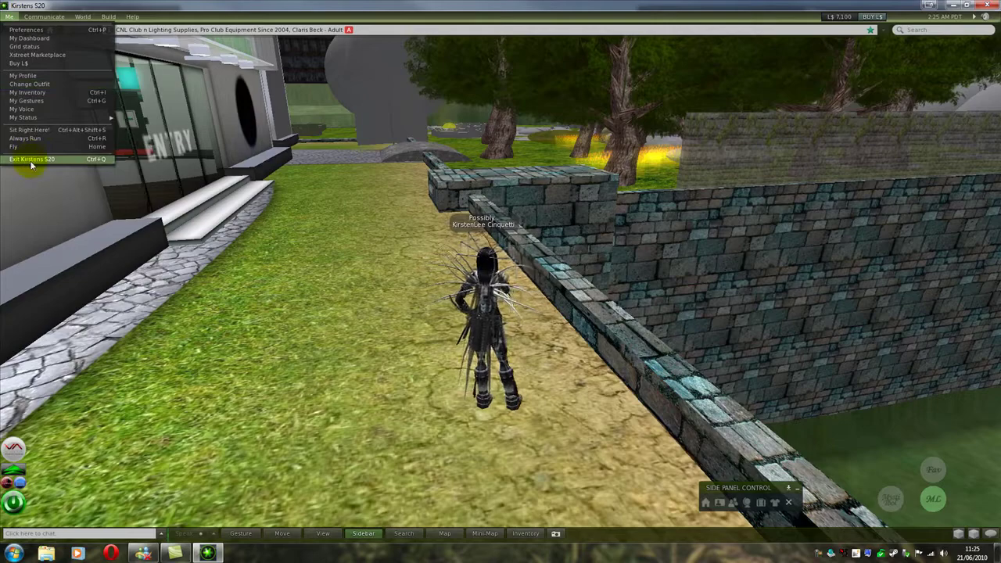